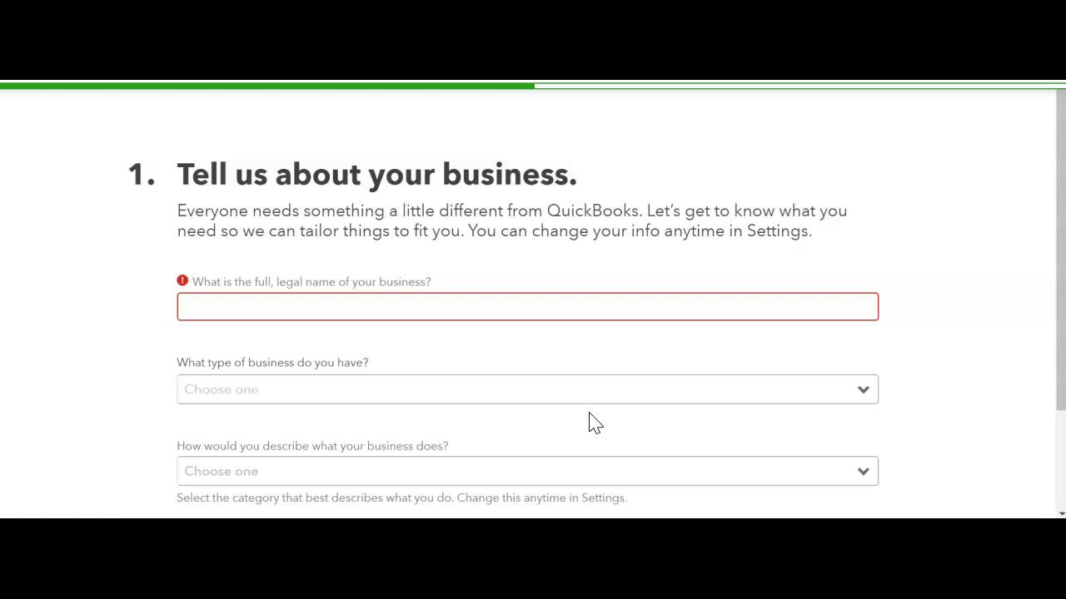
Enter Test Org as the business's legal name and set its type to Charity or association
{"action": "left_click", "coordinate": [489, 315]}
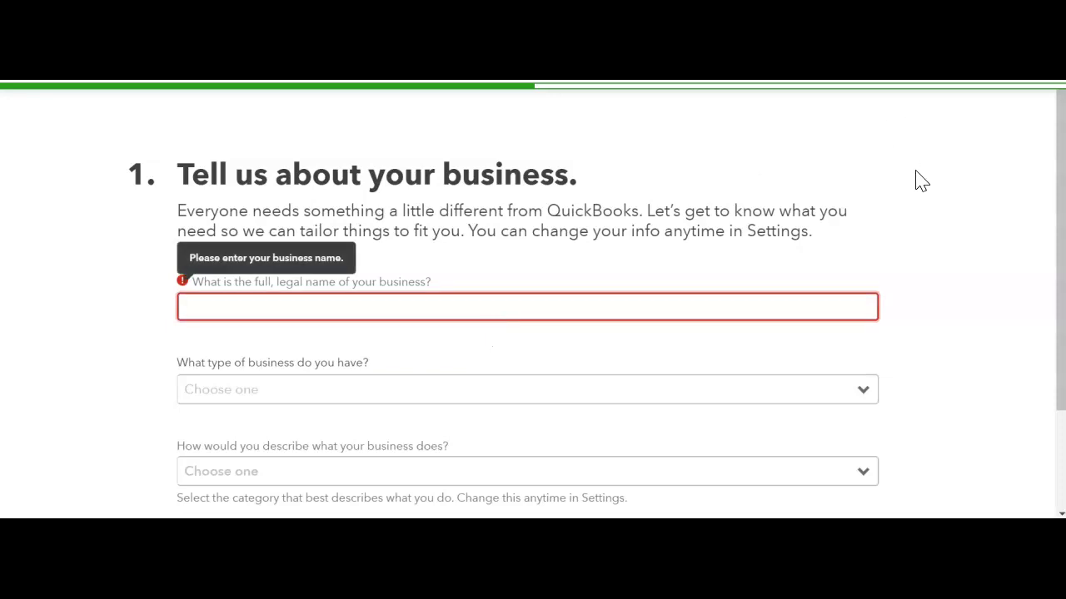
{"action": "type", "text": "Test Org"}
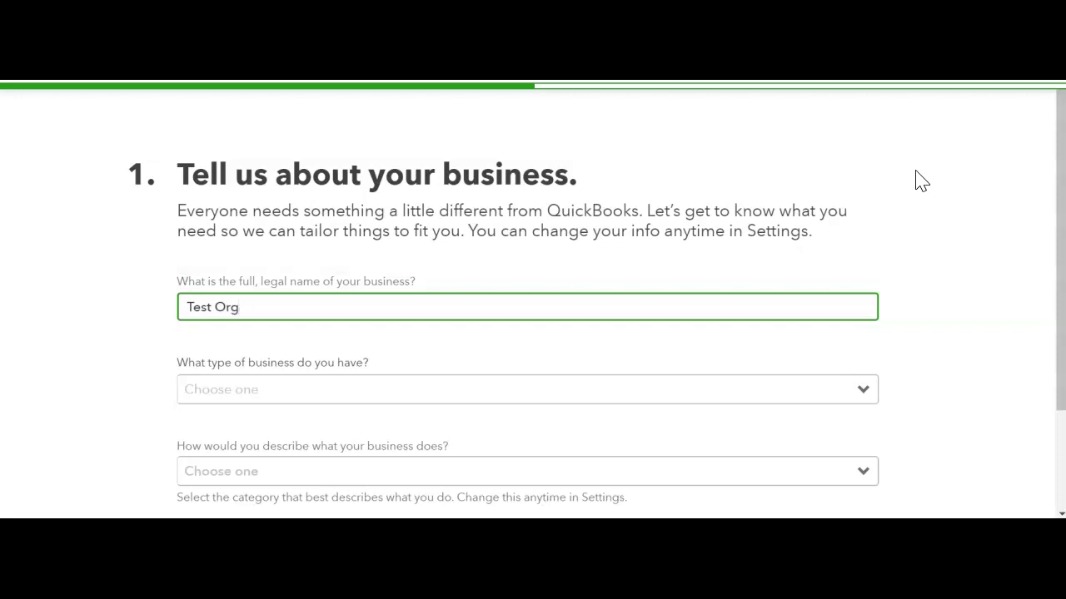
{"action": "left_click", "coordinate": [242, 396]}
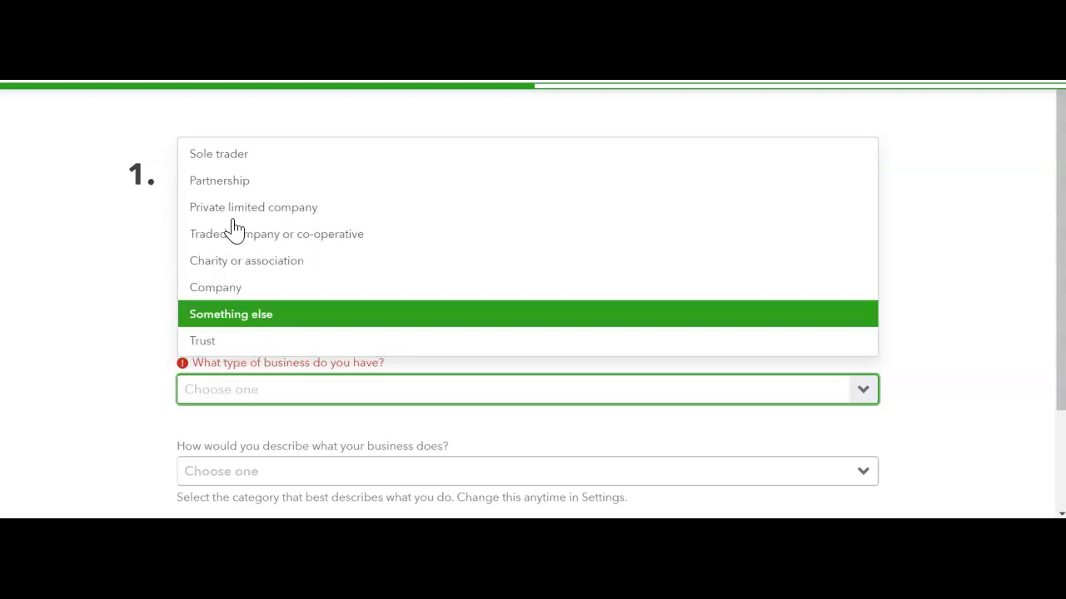
{"action": "left_click", "coordinate": [298, 266]}
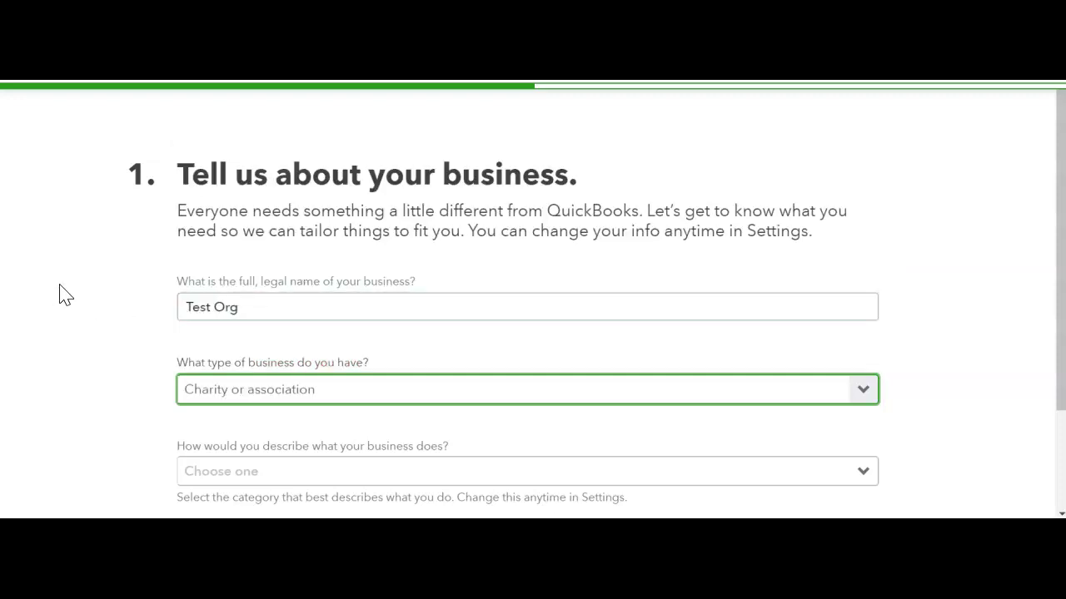
Describe the business as Medical / Health Care / Community services and continue without bringing in data from other software
{"action": "scroll", "coordinate": [59, 293], "scroll_direction": "down", "scroll_amount": 1}
{"action": "scroll", "coordinate": [60, 292], "scroll_direction": "down", "scroll_amount": 1}
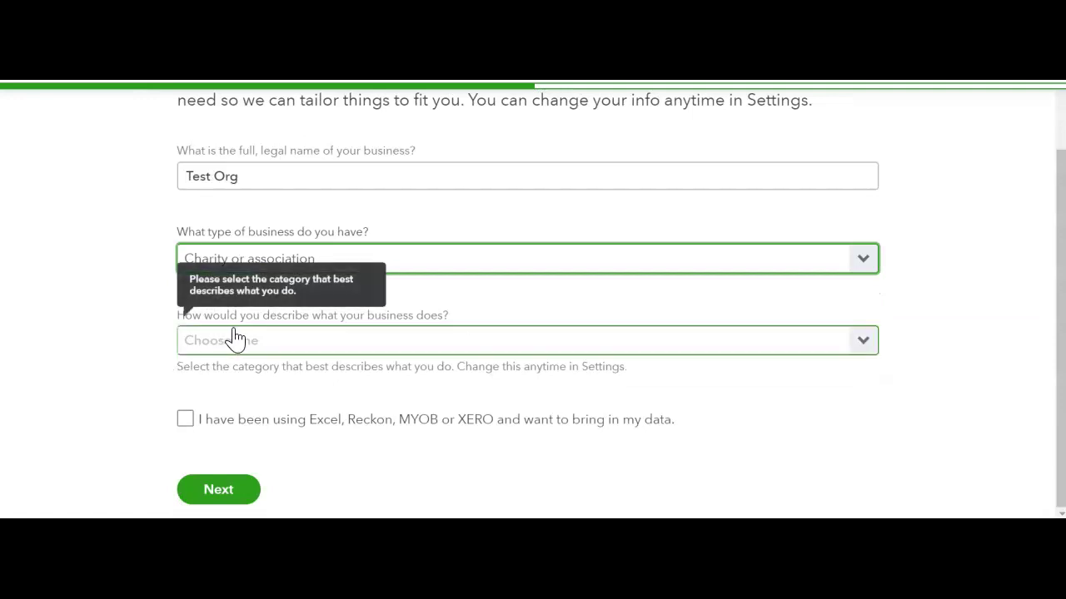
{"action": "left_click", "coordinate": [571, 356]}
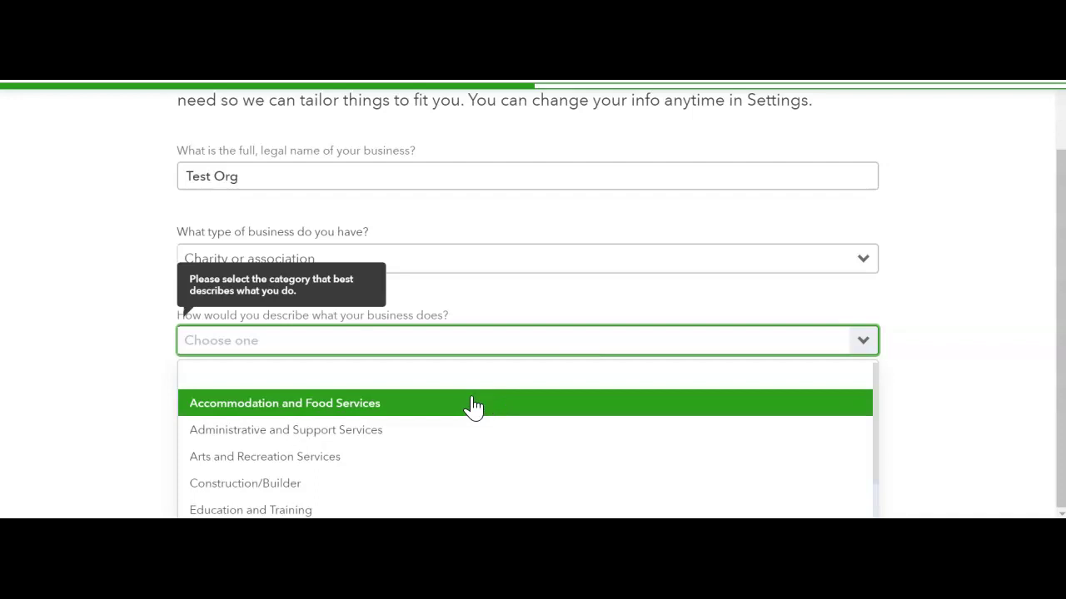
{"action": "key", "text": "Down"}
{"action": "key", "text": "Down"}
{"action": "key", "text": "Down"}
{"action": "key", "text": "Down"}
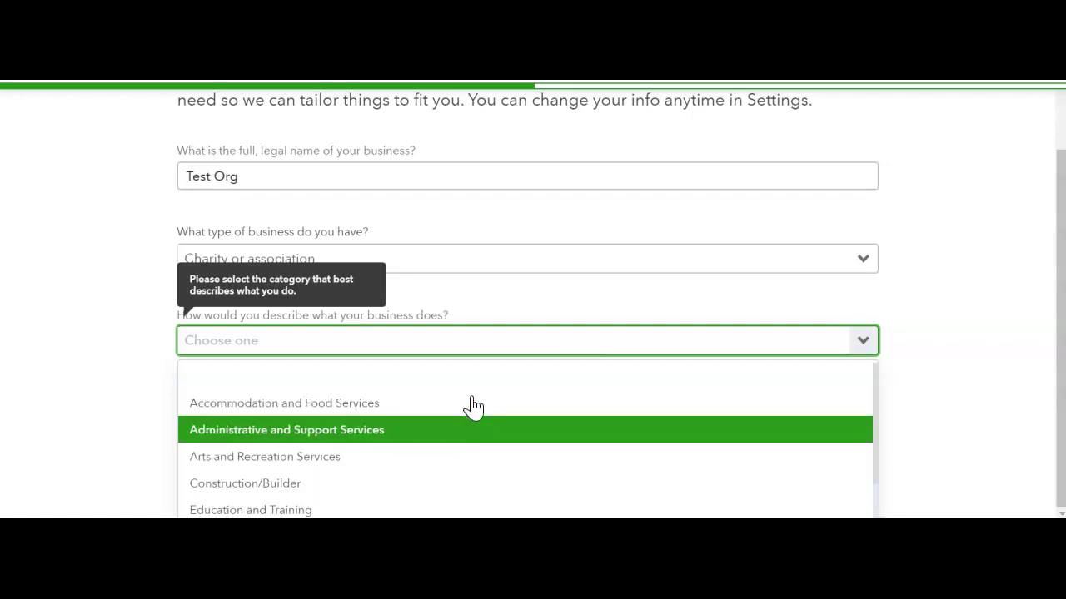
{"action": "key", "text": "Down"}
{"action": "key", "text": "Down"}
{"action": "key", "text": "Down"}
{"action": "key", "text": "Down"}
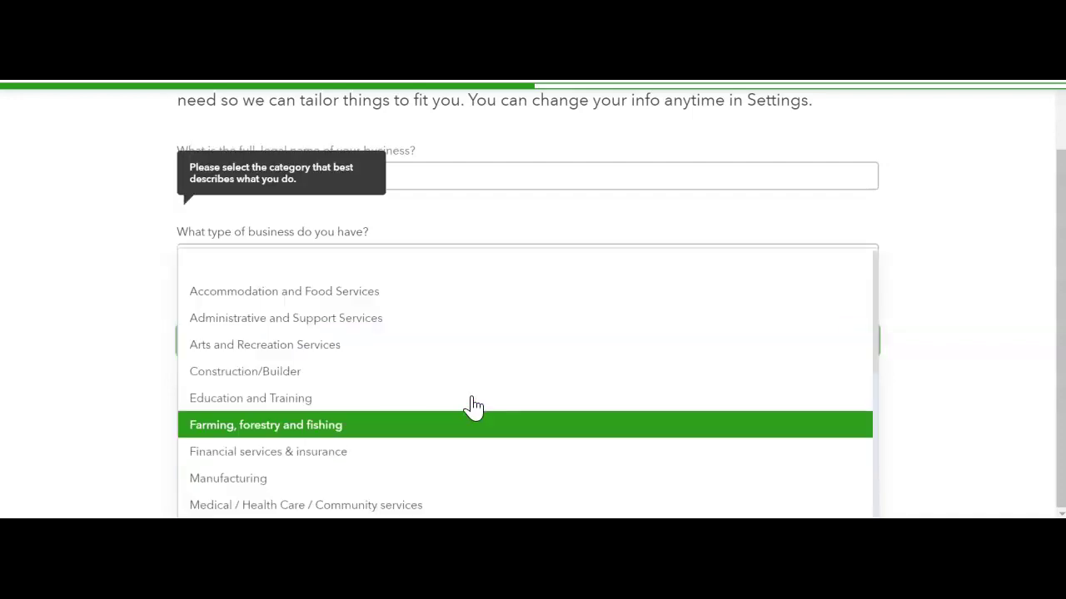
{"action": "key", "text": "Down"}
{"action": "key", "text": "Down"}
{"action": "key", "text": "Up"}
{"action": "key", "text": "Up"}
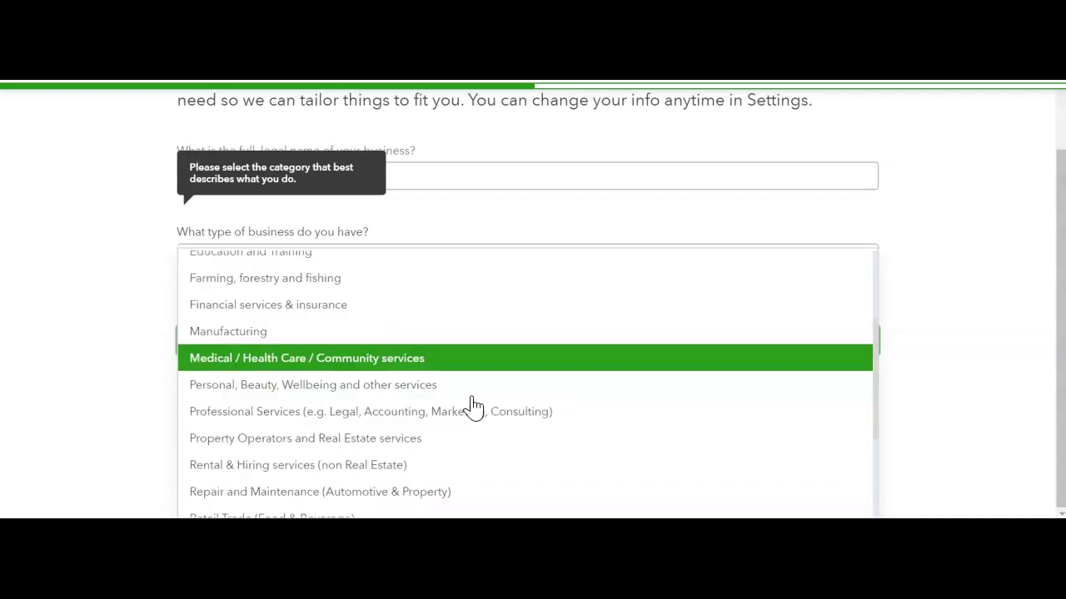
{"action": "left_click", "coordinate": [369, 358]}
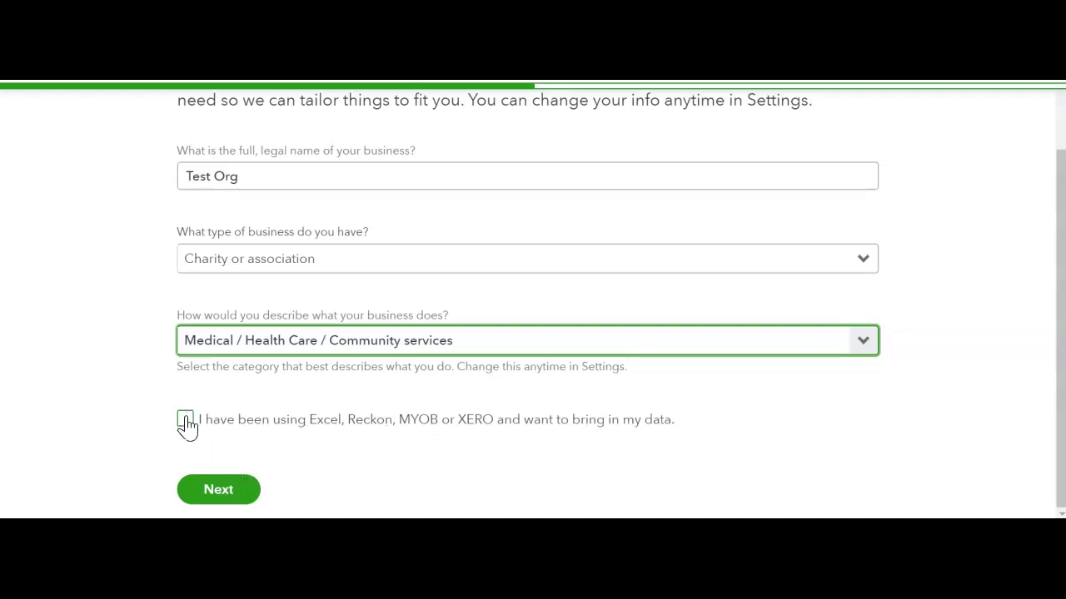
{"action": "left_click", "coordinate": [230, 498]}
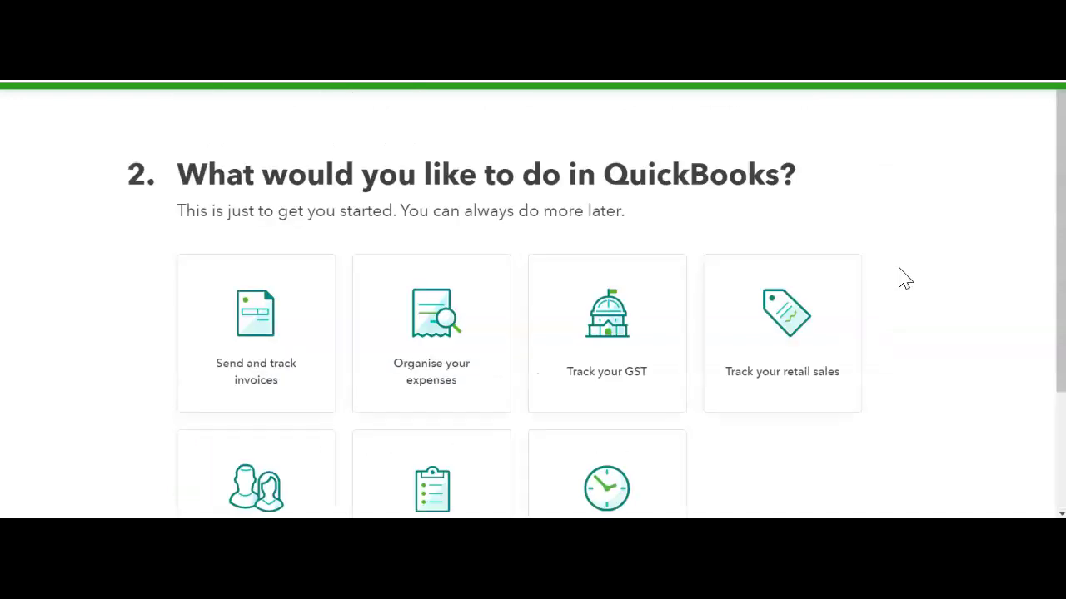
Finish the setup without selecting any of the suggested tasks, and dismiss the introductory tour
{"action": "scroll", "coordinate": [901, 278], "scroll_direction": "down", "scroll_amount": 1}
{"action": "scroll", "coordinate": [905, 279], "scroll_direction": "up", "scroll_amount": 1}
{"action": "scroll", "coordinate": [905, 279], "scroll_direction": "down", "scroll_amount": 1}
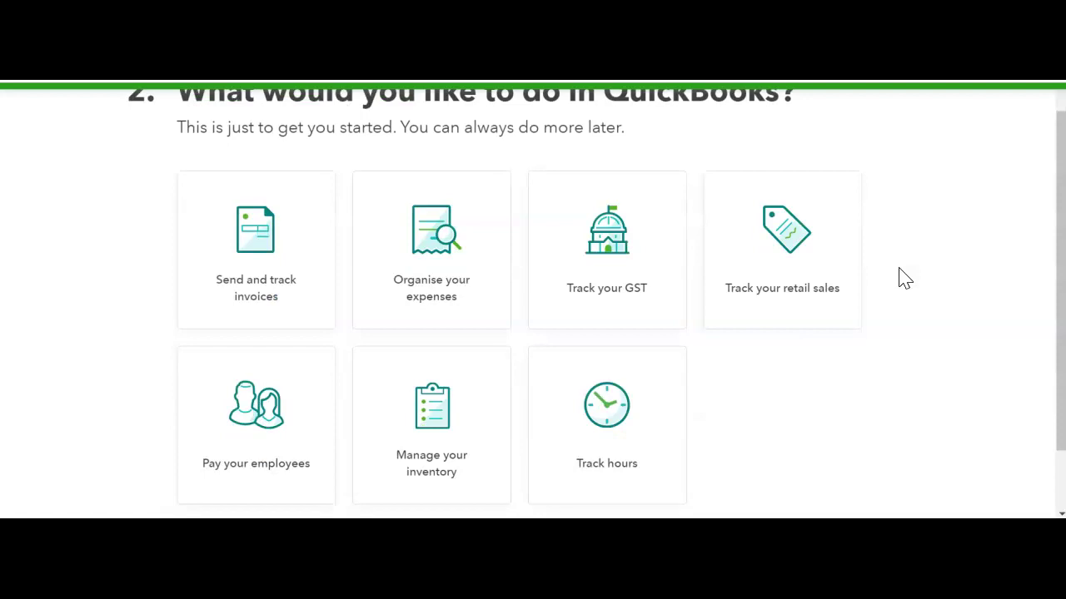
{"action": "scroll", "coordinate": [905, 279], "scroll_direction": "down", "scroll_amount": 1}
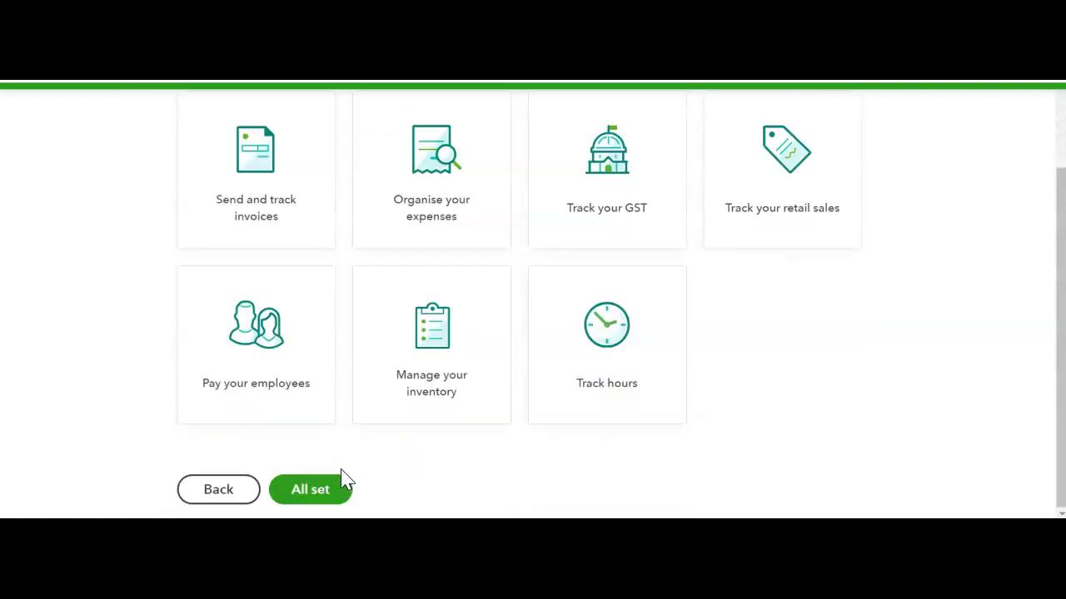
{"action": "left_click", "coordinate": [322, 498]}
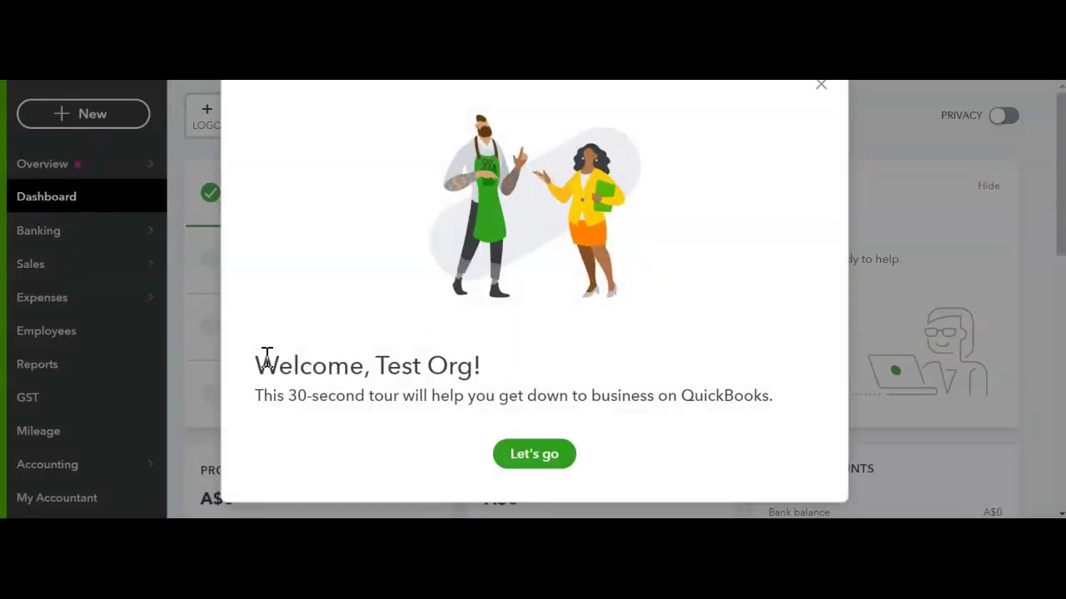
{"action": "left_click", "coordinate": [522, 463]}
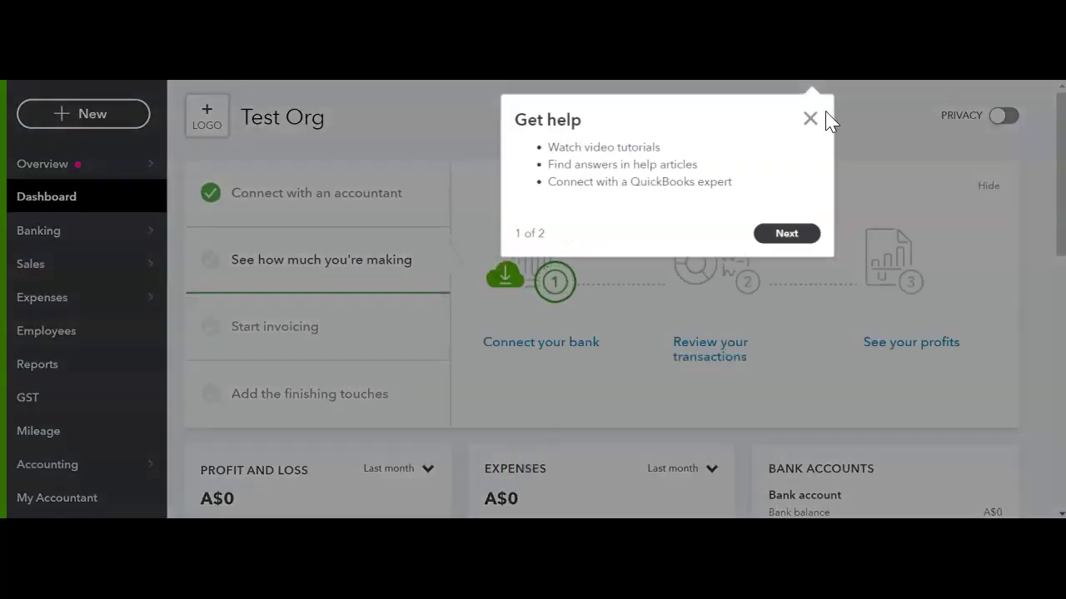
{"action": "left_click", "coordinate": [810, 119]}
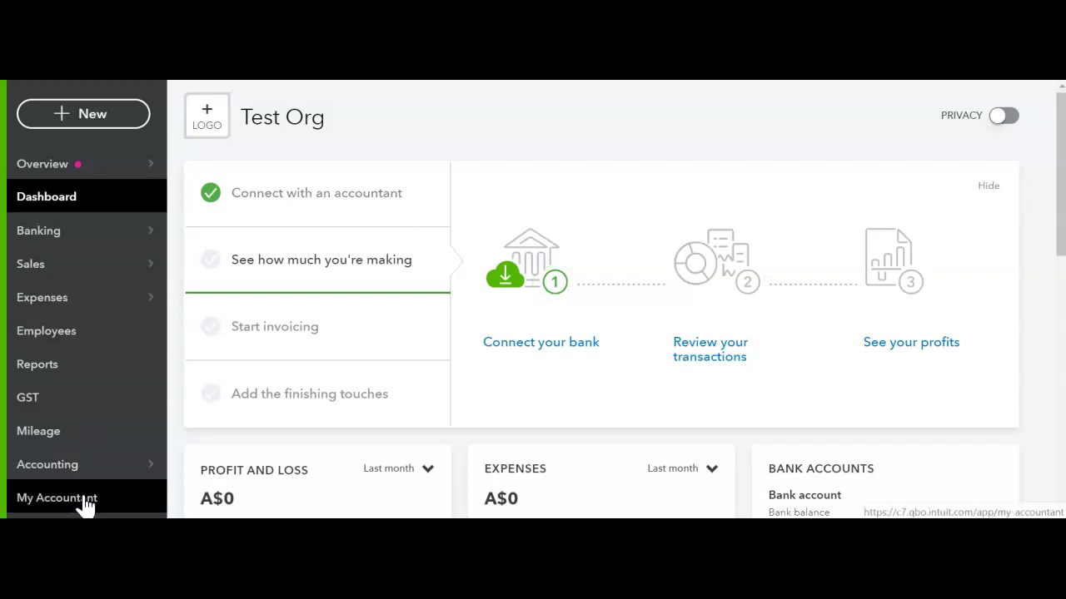
Open the company's Account and Settings and review its name, type, contact and address details
{"action": "left_click", "coordinate": [1045, 81]}
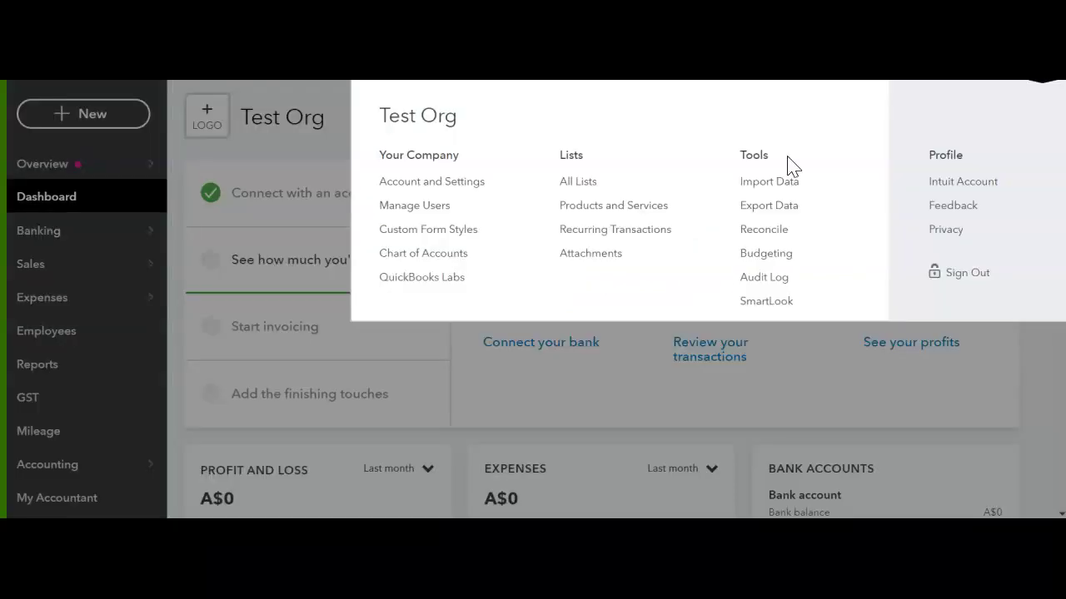
{"action": "left_click", "coordinate": [1025, 88]}
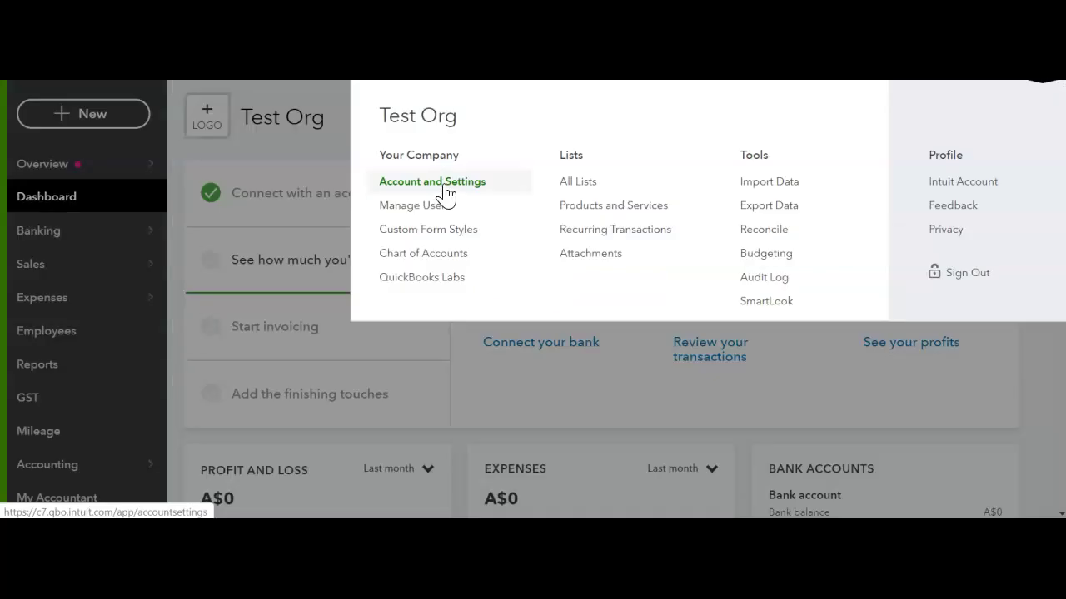
{"action": "left_click", "coordinate": [442, 183]}
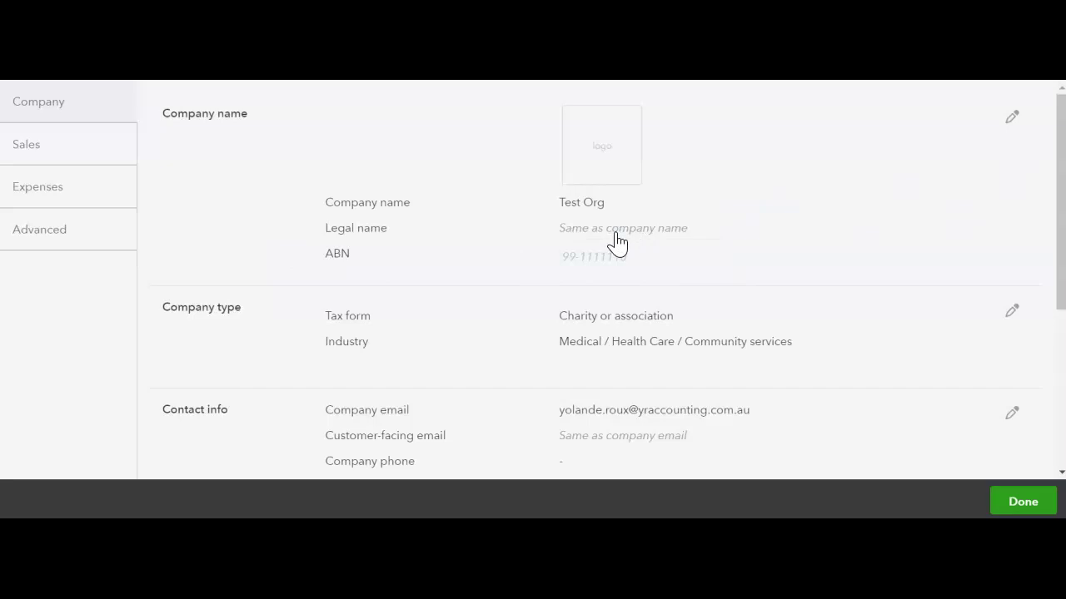
{"action": "scroll", "coordinate": [611, 245], "scroll_direction": "down", "scroll_amount": 1}
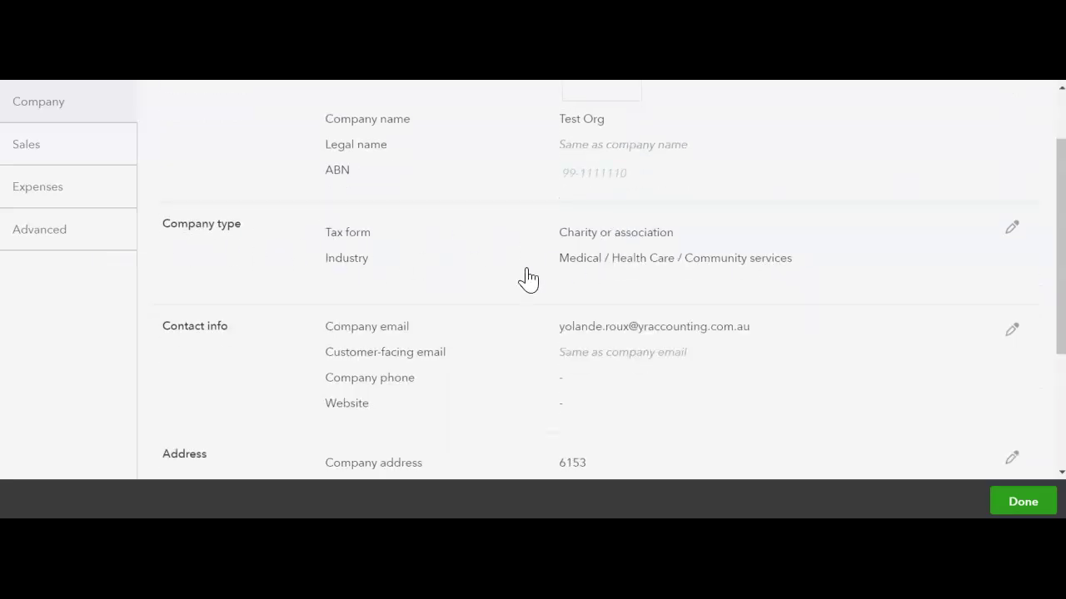
{"action": "scroll", "coordinate": [618, 287], "scroll_direction": "down", "scroll_amount": 1}
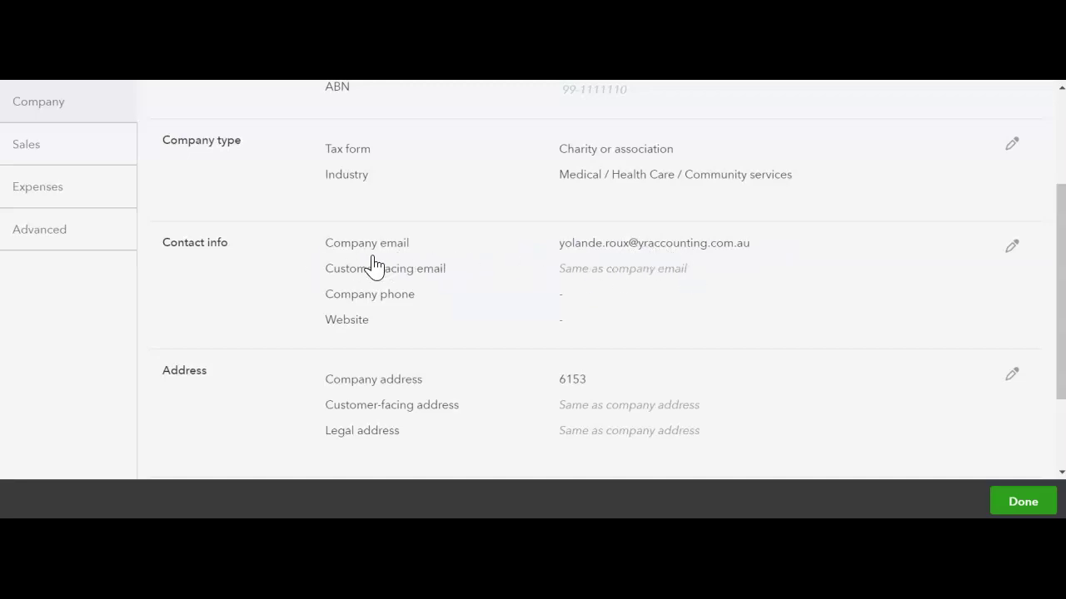
{"action": "scroll", "coordinate": [644, 285], "scroll_direction": "down", "scroll_amount": 3}
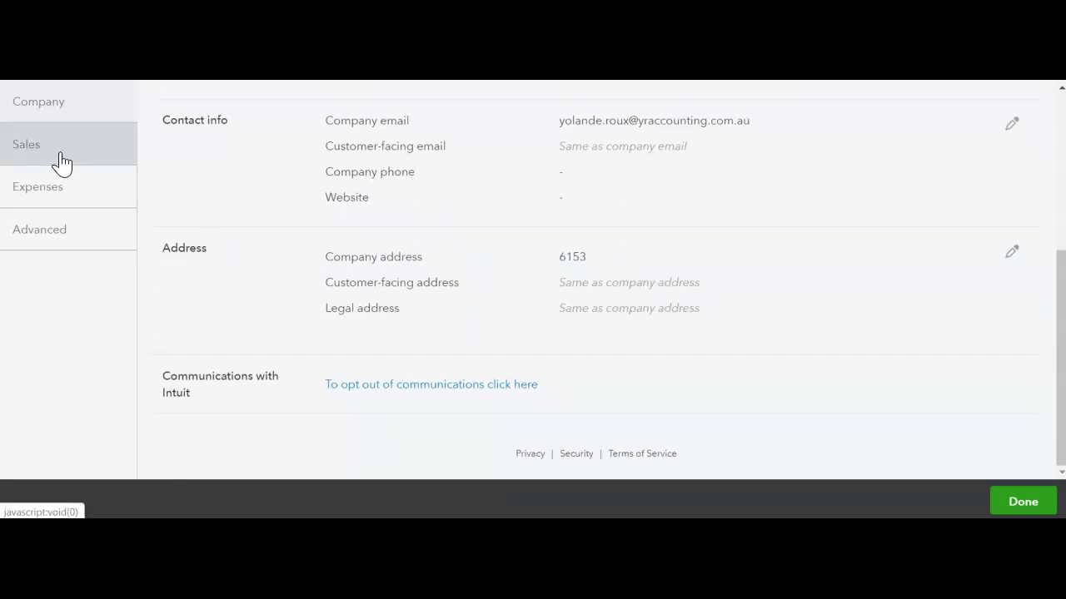
Turn on class tracking in the advanced category settings, with classes assigned as One to each row in transaction
{"action": "left_click", "coordinate": [48, 241]}
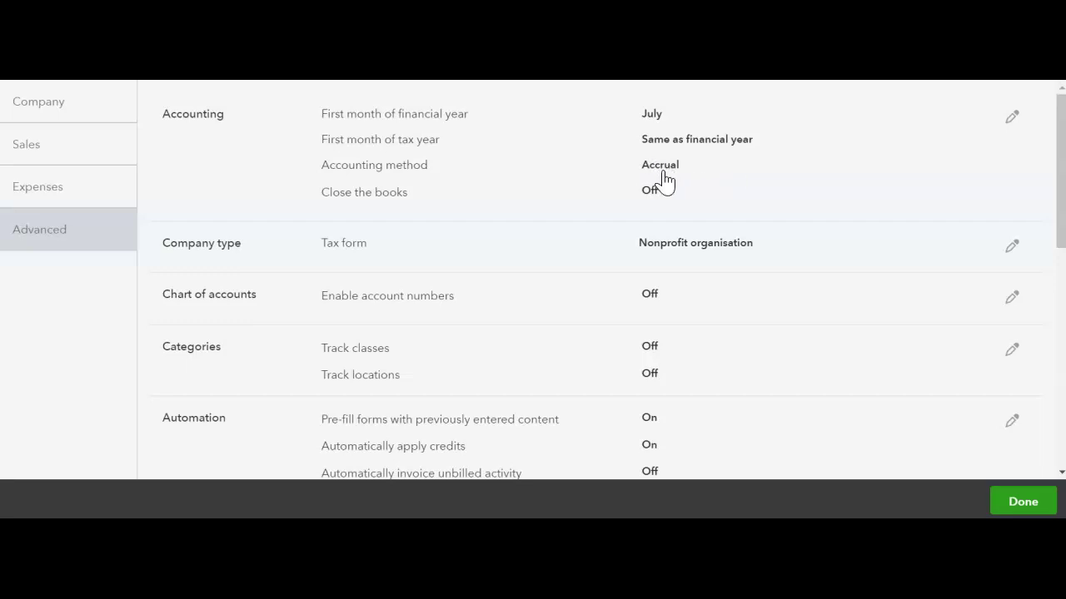
{"action": "scroll", "coordinate": [672, 250], "scroll_direction": "down", "scroll_amount": 1}
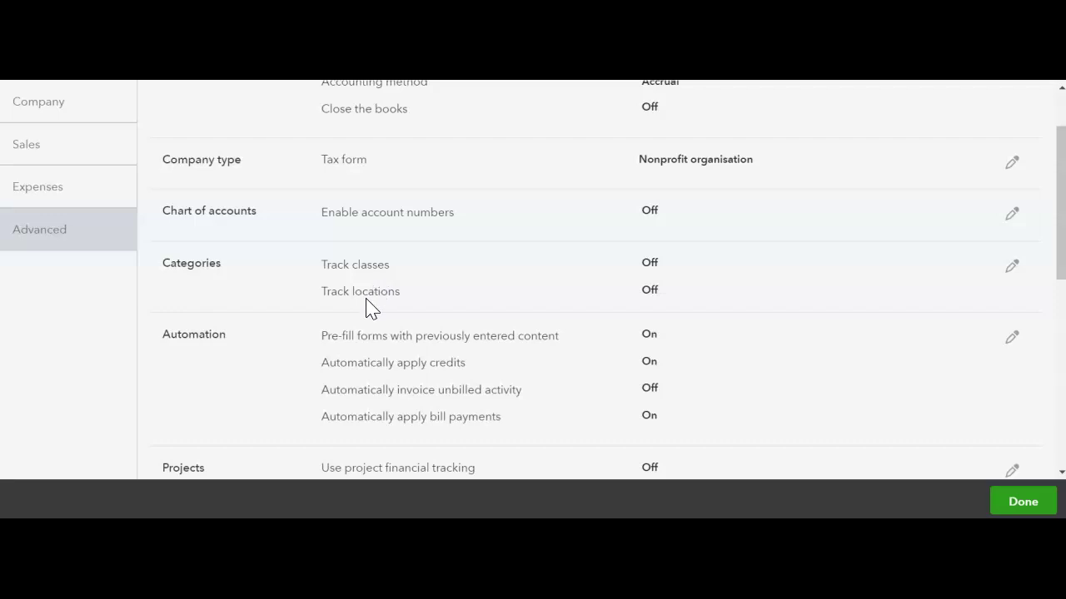
{"action": "scroll", "coordinate": [367, 308], "scroll_direction": "down", "scroll_amount": 1}
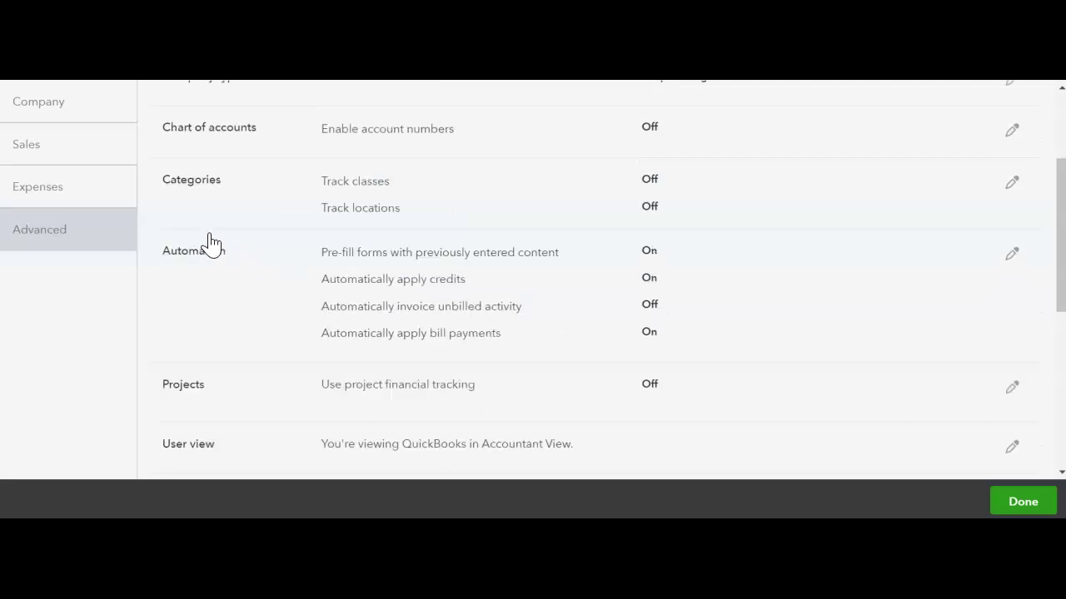
{"action": "left_click", "coordinate": [1012, 185]}
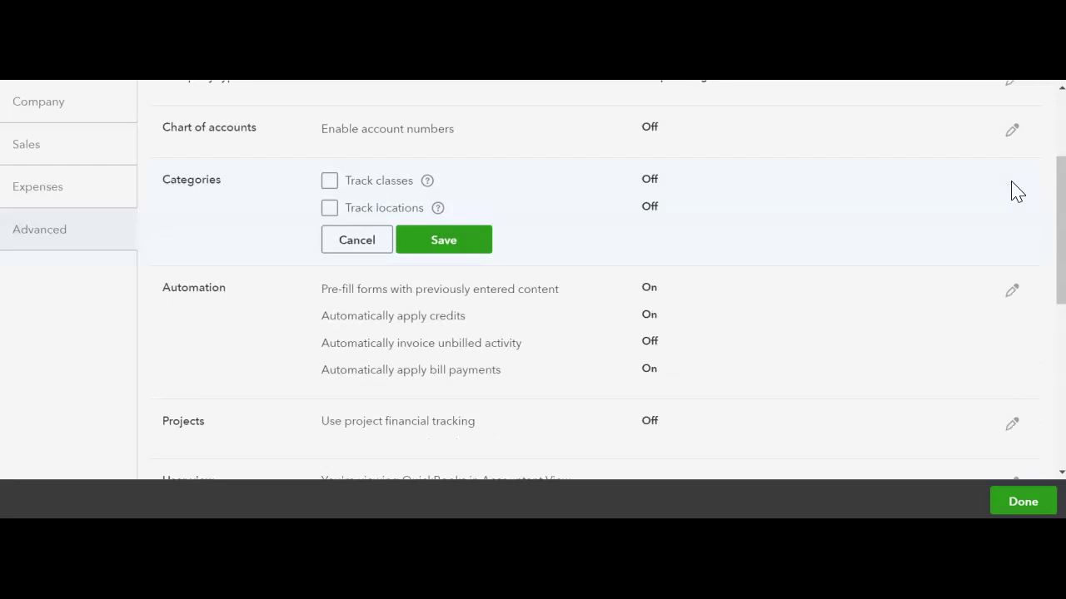
{"action": "left_click", "coordinate": [330, 184]}
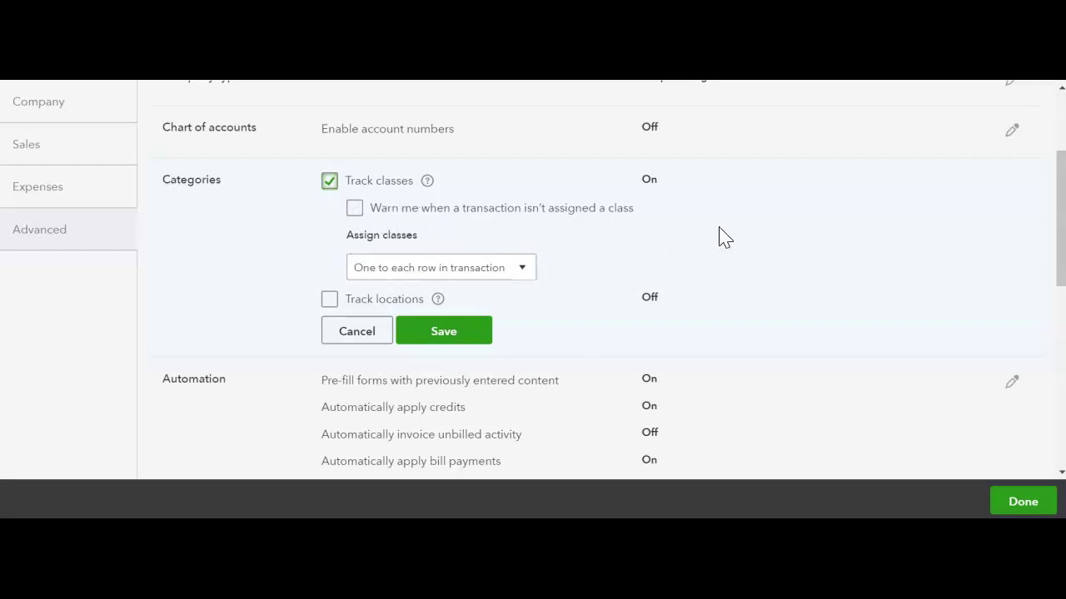
{"action": "scroll", "coordinate": [722, 238], "scroll_direction": "down", "scroll_amount": 1}
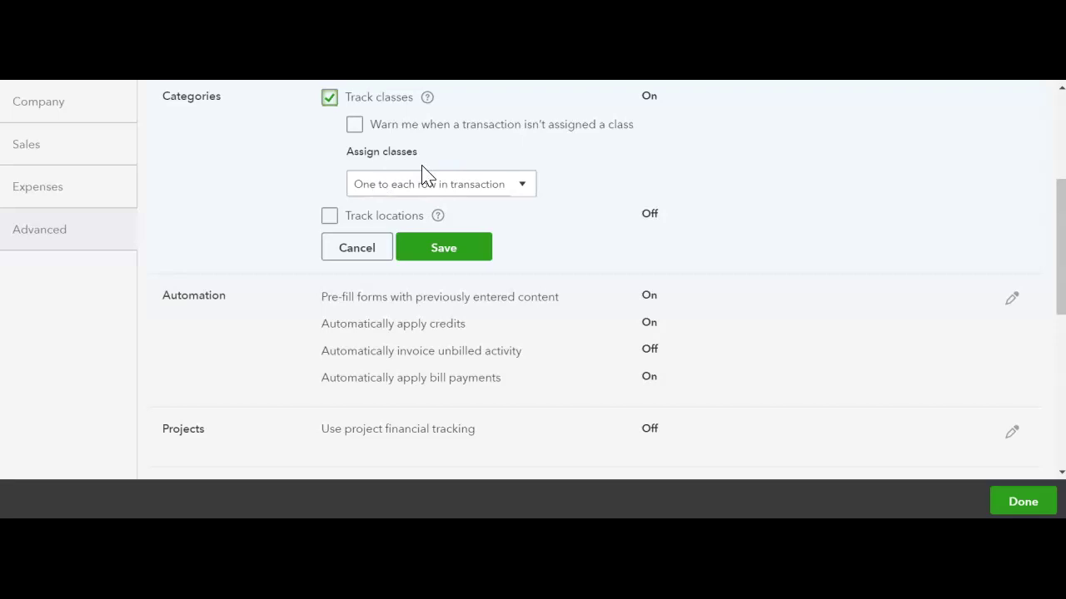
{"action": "left_click", "coordinate": [523, 190]}
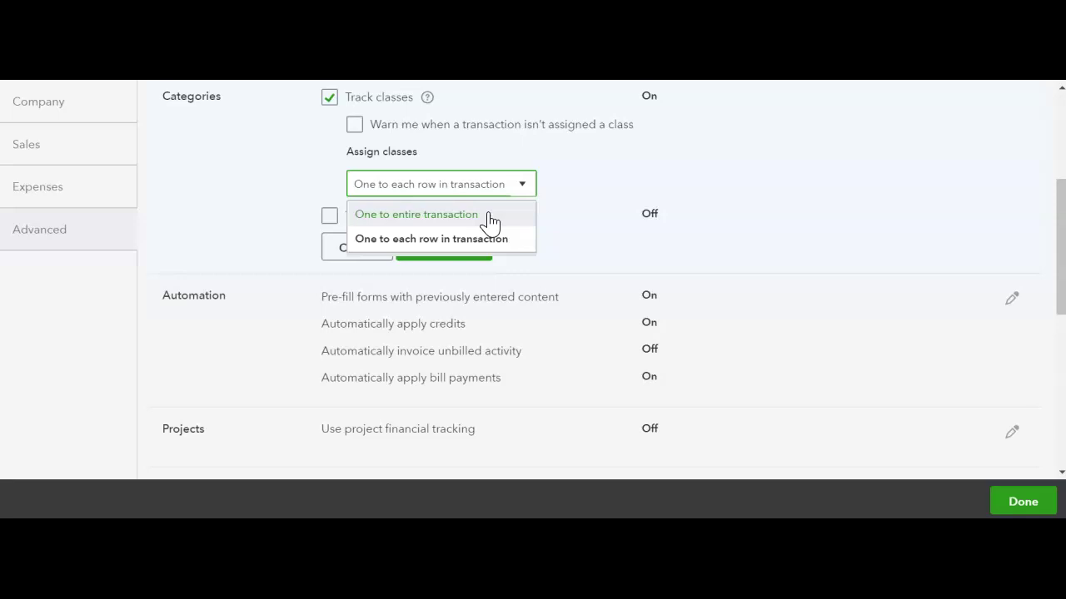
{"action": "left_click", "coordinate": [435, 240]}
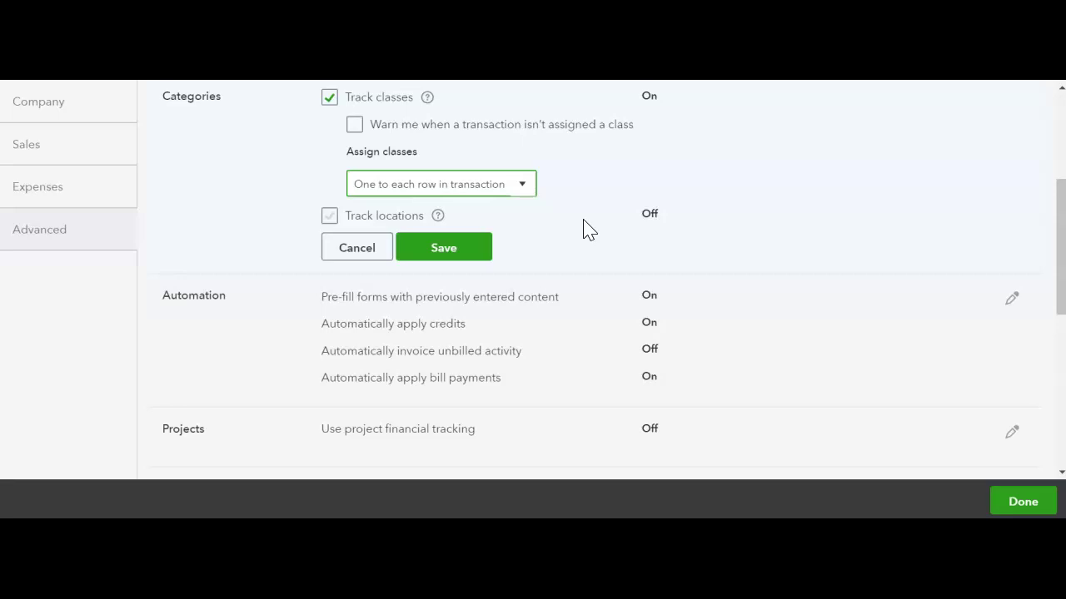
{"action": "left_click", "coordinate": [531, 190]}
{"action": "left_click", "coordinate": [530, 190]}
{"action": "left_click", "coordinate": [528, 193]}
{"action": "left_click", "coordinate": [525, 242]}
Turn on location tracking as well and save the category settings
{"action": "left_click", "coordinate": [332, 219]}
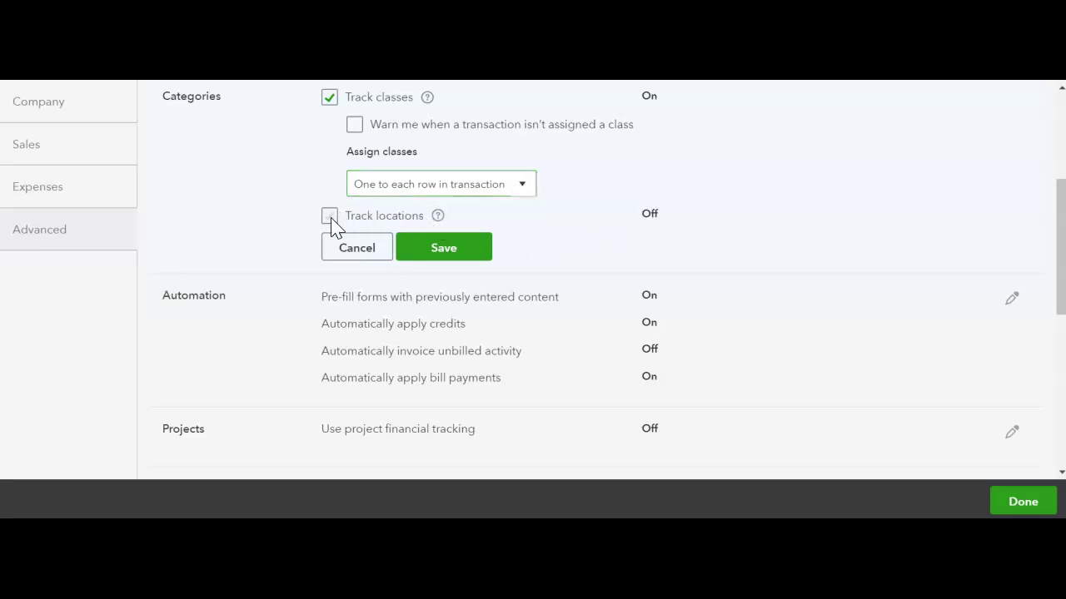
{"action": "scroll", "coordinate": [680, 231], "scroll_direction": "up", "scroll_amount": 1}
{"action": "scroll", "coordinate": [582, 233], "scroll_direction": "down", "scroll_amount": 1}
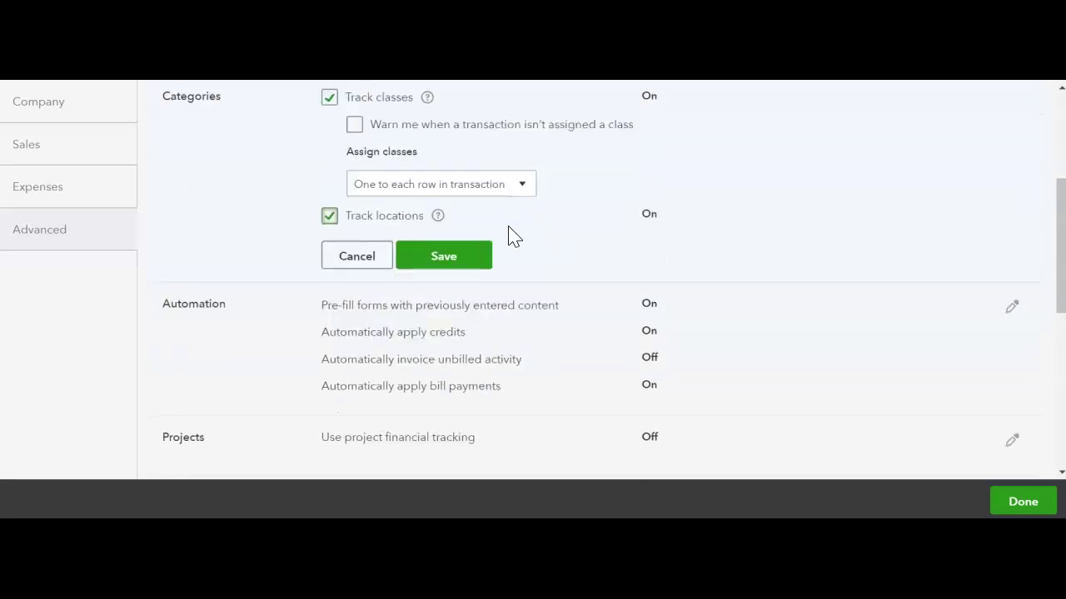
{"action": "left_click", "coordinate": [444, 264]}
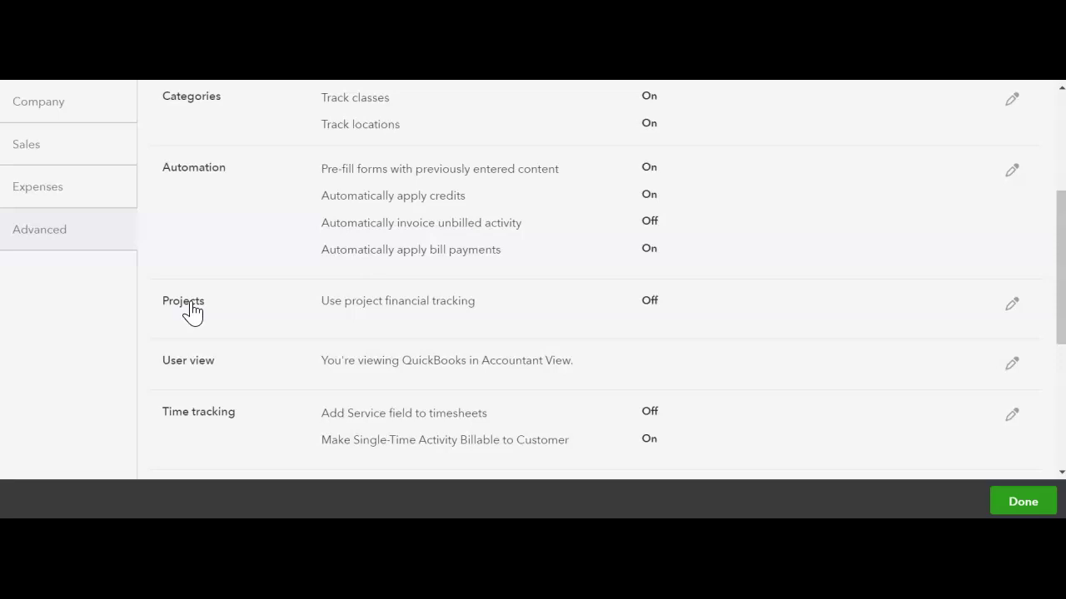
Turn on project financial tracking, accepting the linked tracking of expenses and items by customer, and close the settings
{"action": "left_click", "coordinate": [1009, 308]}
{"action": "left_click", "coordinate": [490, 301]}
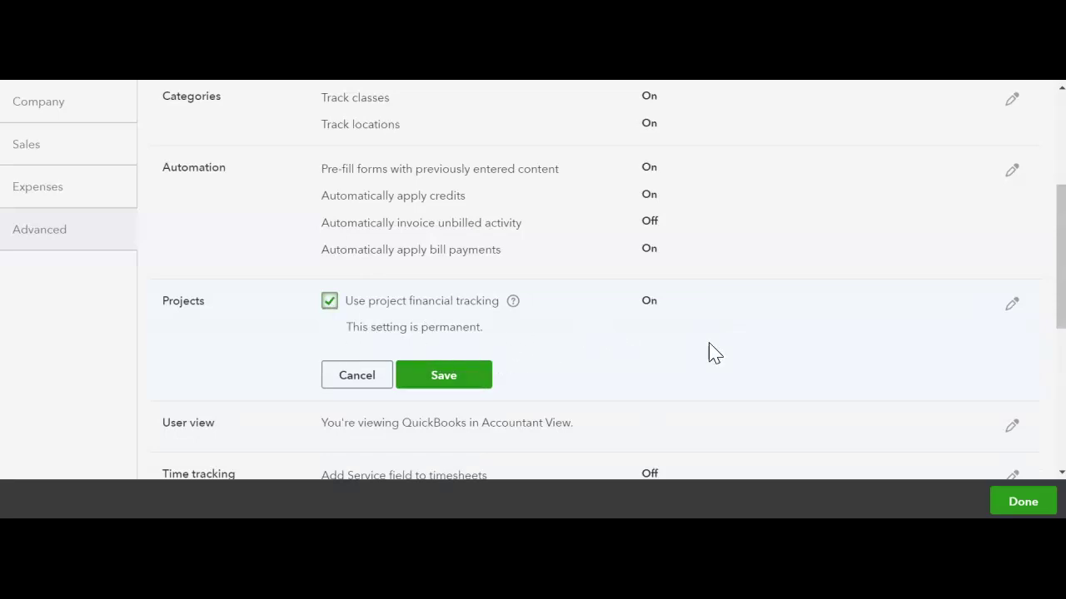
{"action": "left_click", "coordinate": [471, 379]}
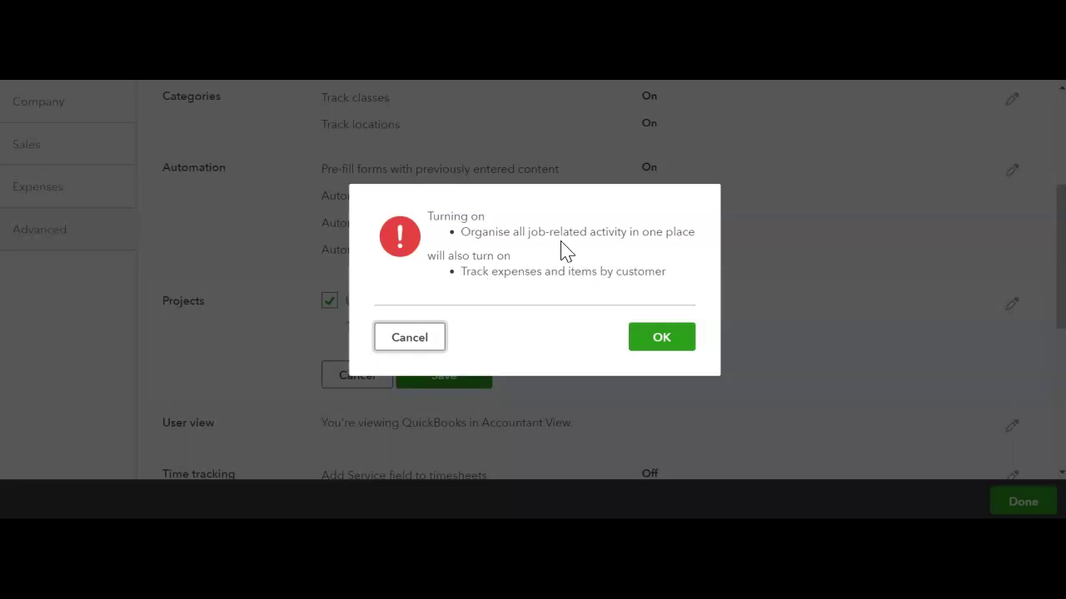
{"action": "left_click", "coordinate": [662, 338]}
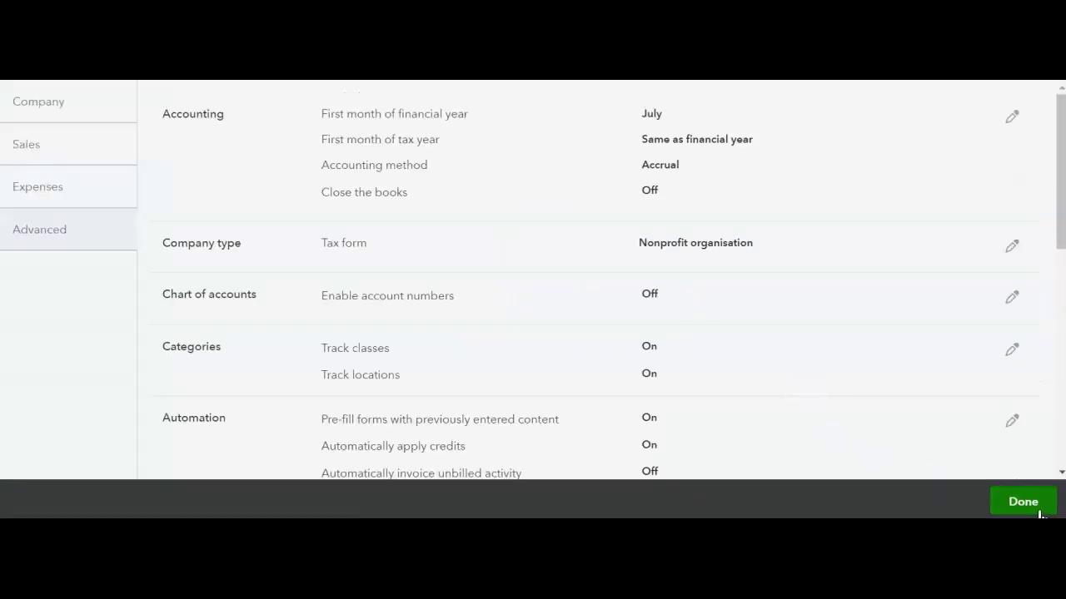
{"action": "left_click", "coordinate": [1023, 503]}
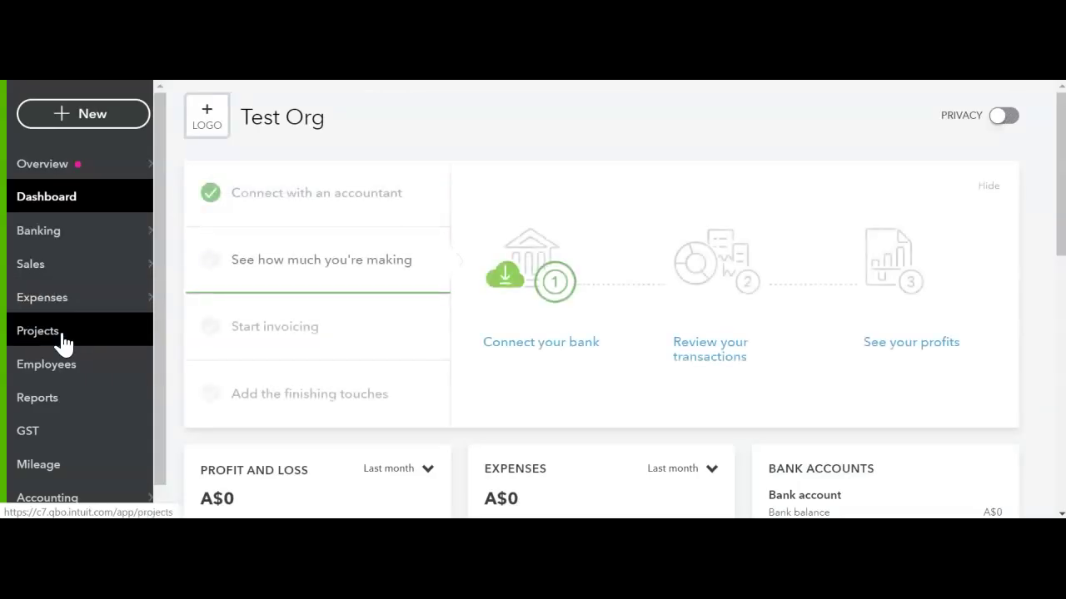
Open the Projects page for the company
{"action": "left_click", "coordinate": [60, 333]}
{"action": "mouse_move", "coordinate": [55, 225]}
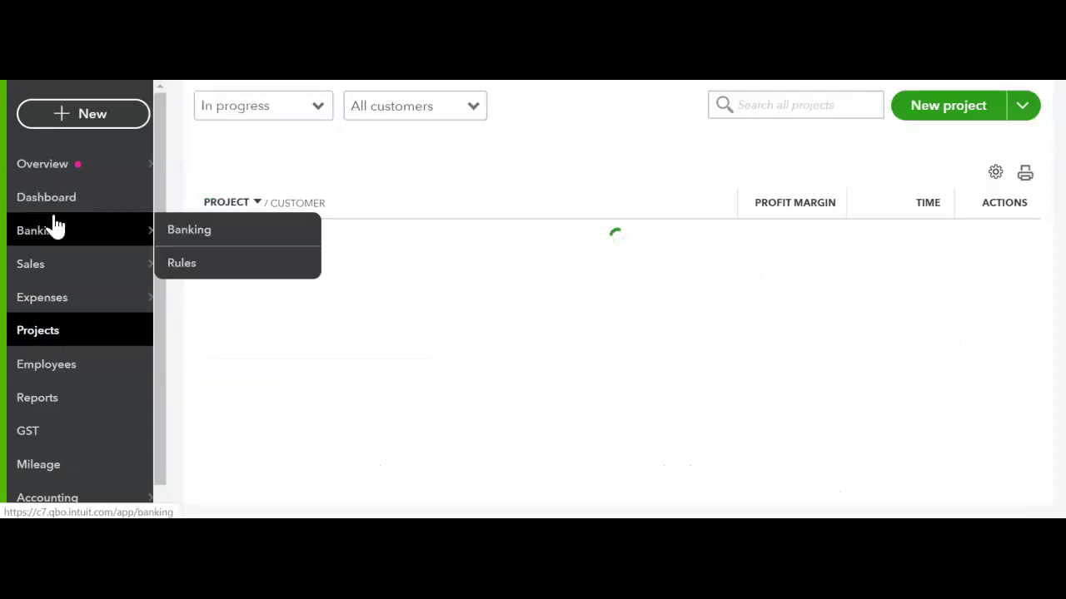